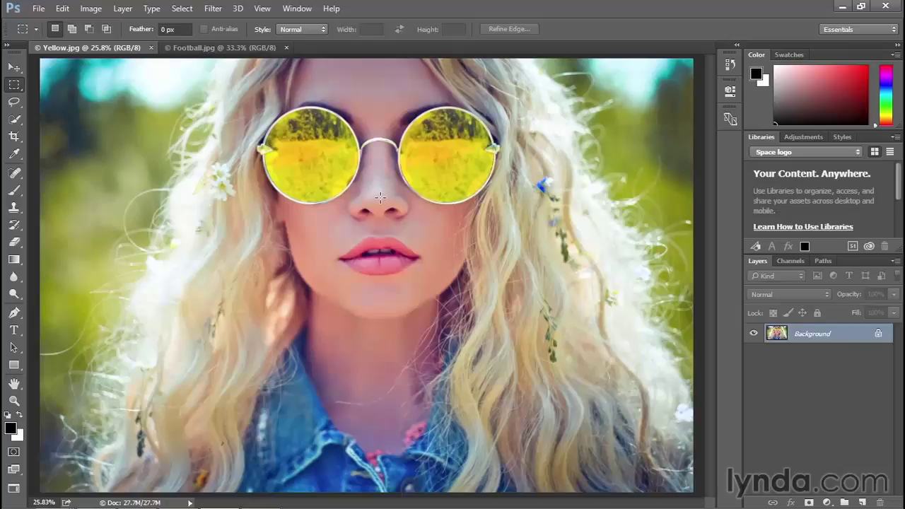
# Zoom in continuously on the woman's nose in Yellow.jpg with the Zoom tool, ending with the Rectangular Marquee tool active.
pyautogui.press('z')
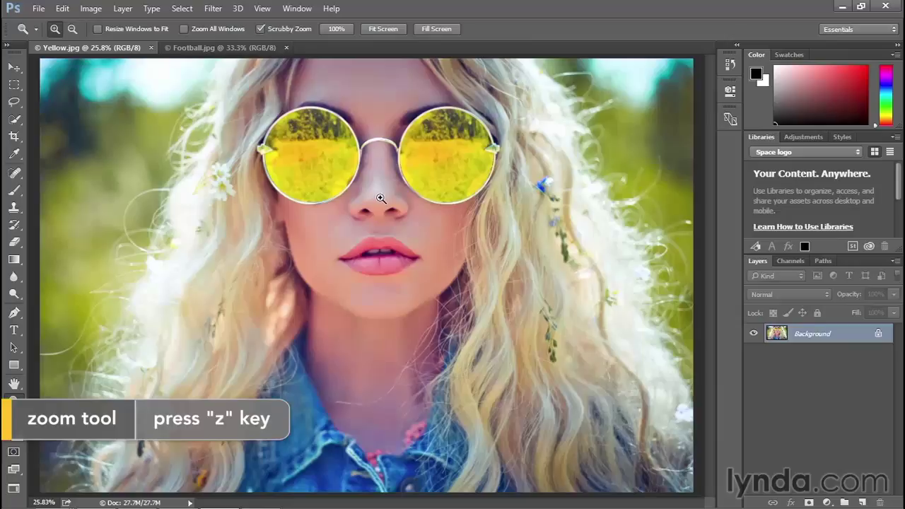
pyautogui.moveTo(381, 199); pyautogui.dragTo(380, 199)
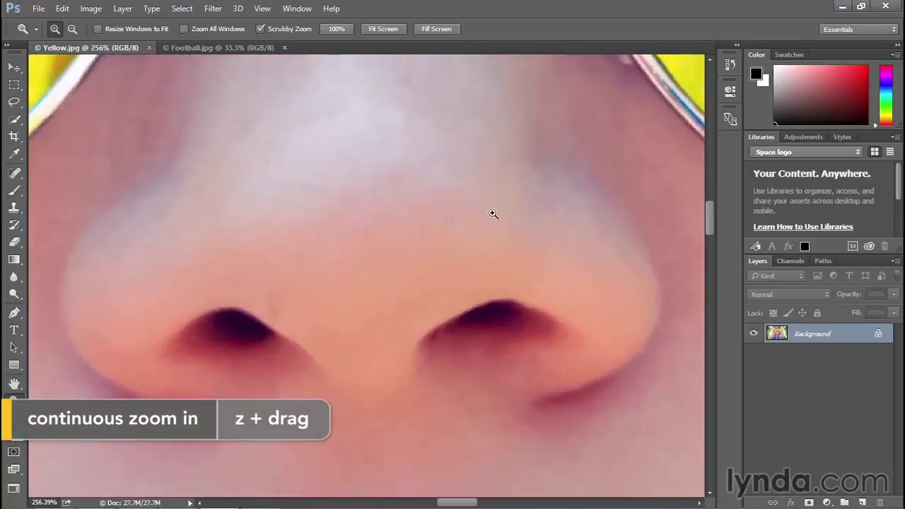
pyautogui.press('m')
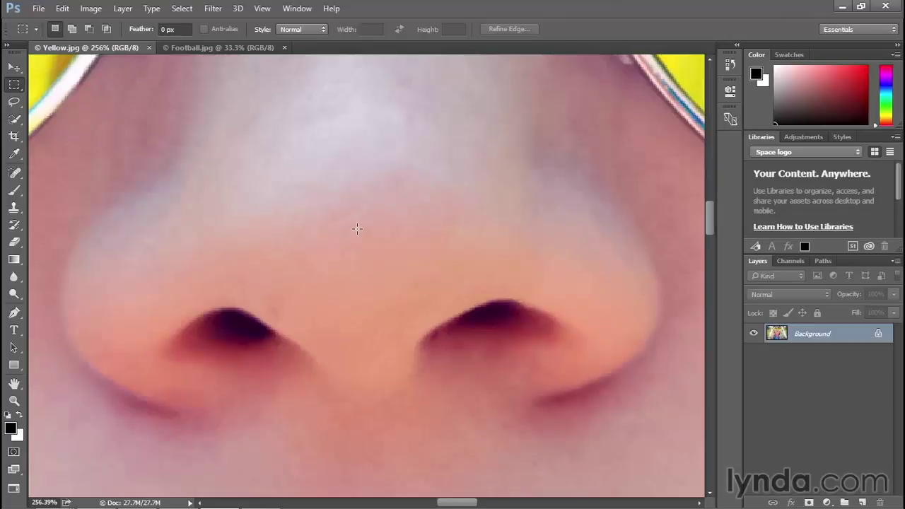
# Zoom Yellow.jpg far out and back in on the face with Scrubby Zoom, ending with the whole image fitted on screen.
pyautogui.press('z')
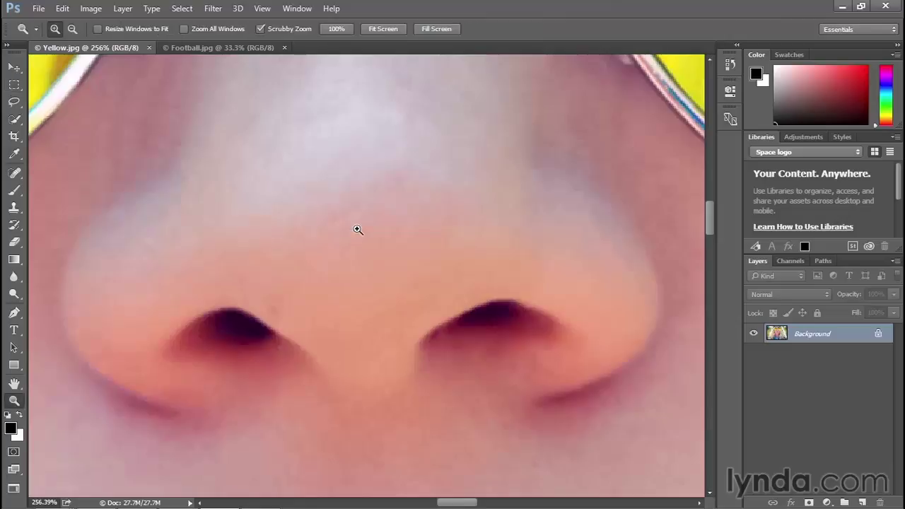
pyautogui.moveTo(358, 229); pyautogui.dragTo(358, 230)
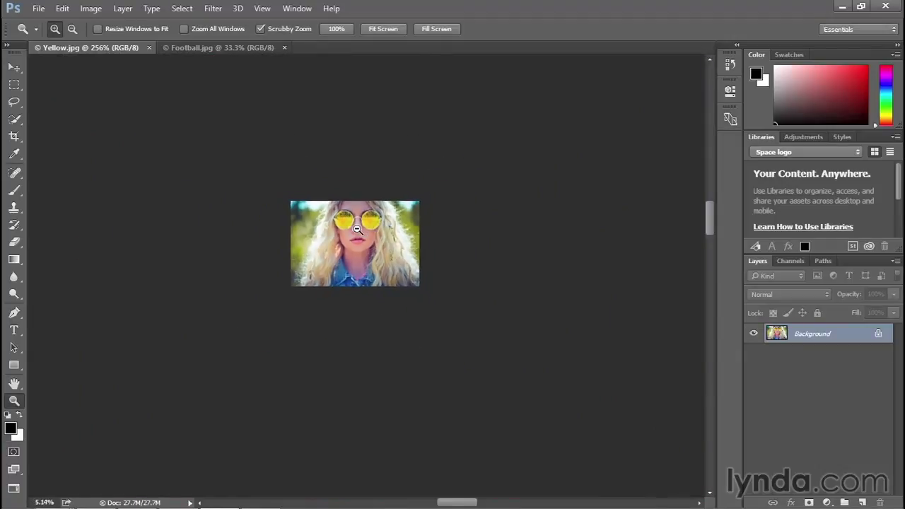
pyautogui.moveTo(358, 229); pyautogui.dragTo(358, 230)
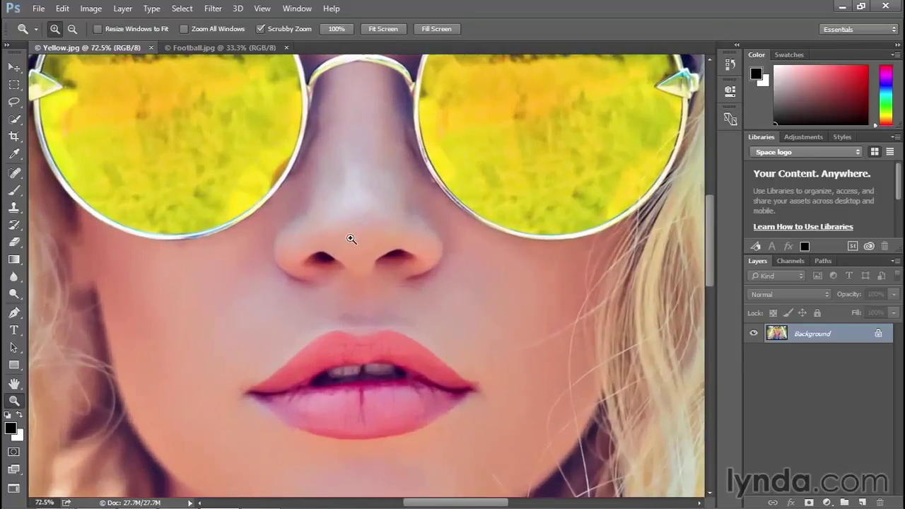
pyautogui.press('m')
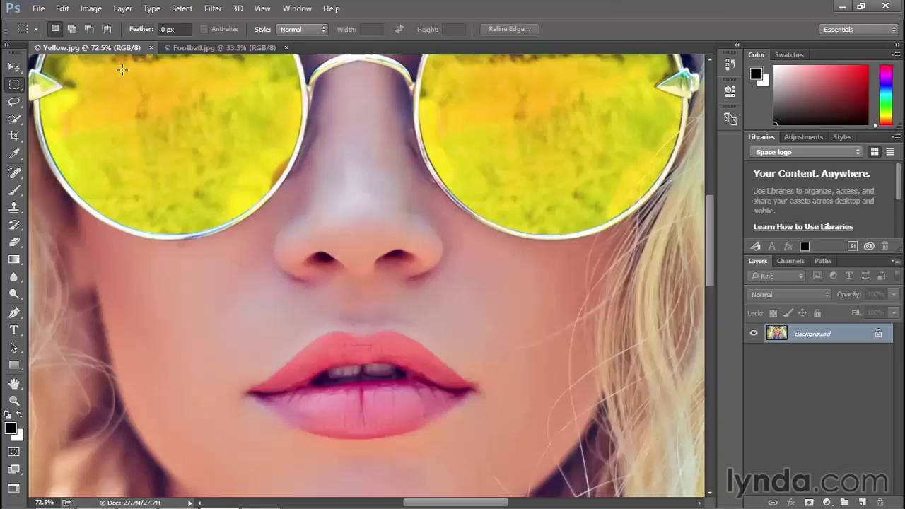
pyautogui.hotkey('ctrl', '0')
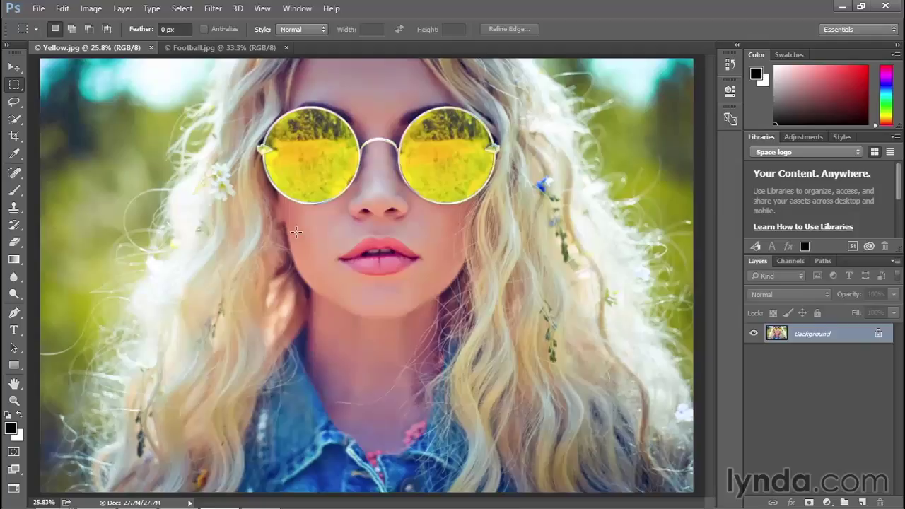
# Magnify the woman's nose with the Zoom tool and return Yellow.jpg to an overview with the Rectangular Marquee tool active.
pyautogui.hotkey('ctrl', 'space')
pyautogui.press('z')
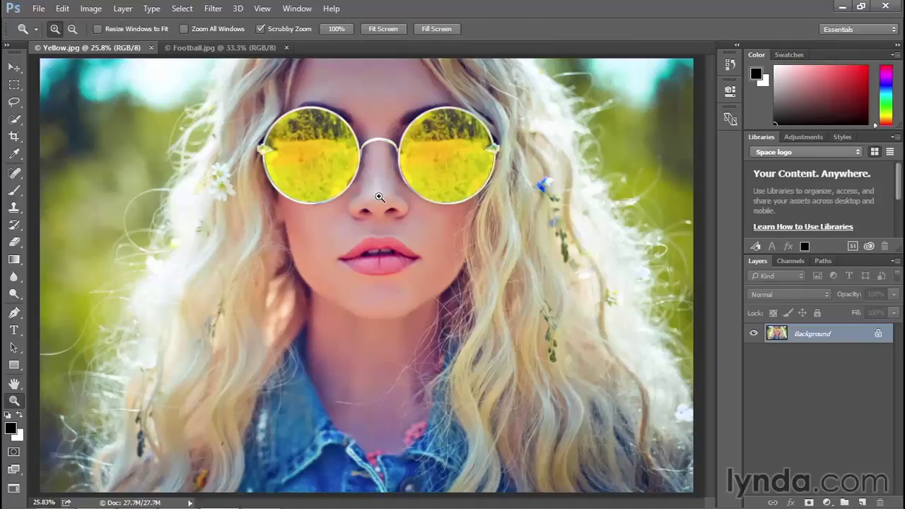
pyautogui.moveTo(380, 198); pyautogui.dragTo(464, 202)
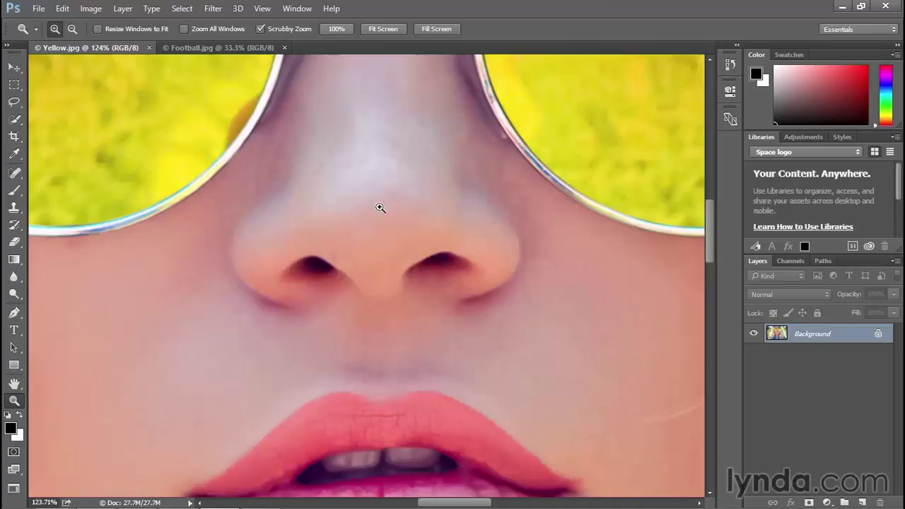
pyautogui.hotkey('ctrl', '0')
pyautogui.press('m')
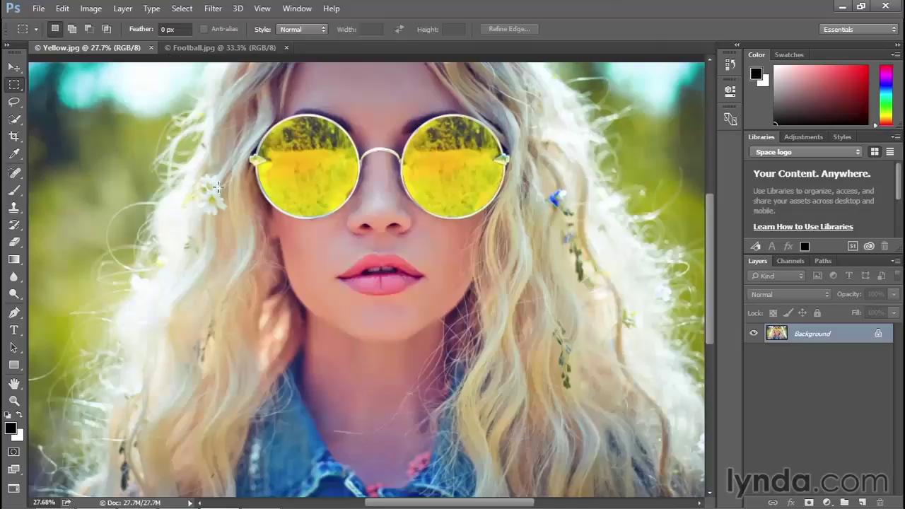
# Switch to Football.jpg and, with Scrubby Zoom turned off, magnify a framed area around the face of the boy in orange.
pyautogui.click(203, 50)
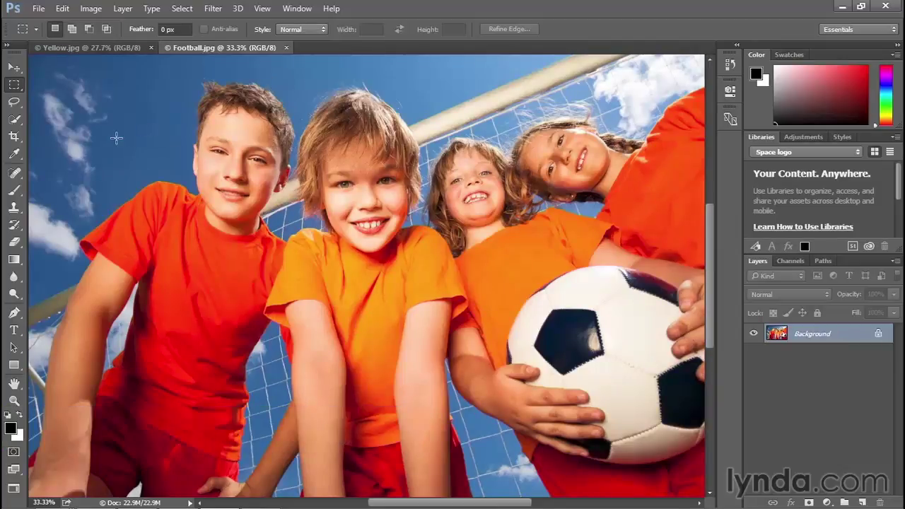
pyautogui.press('z')
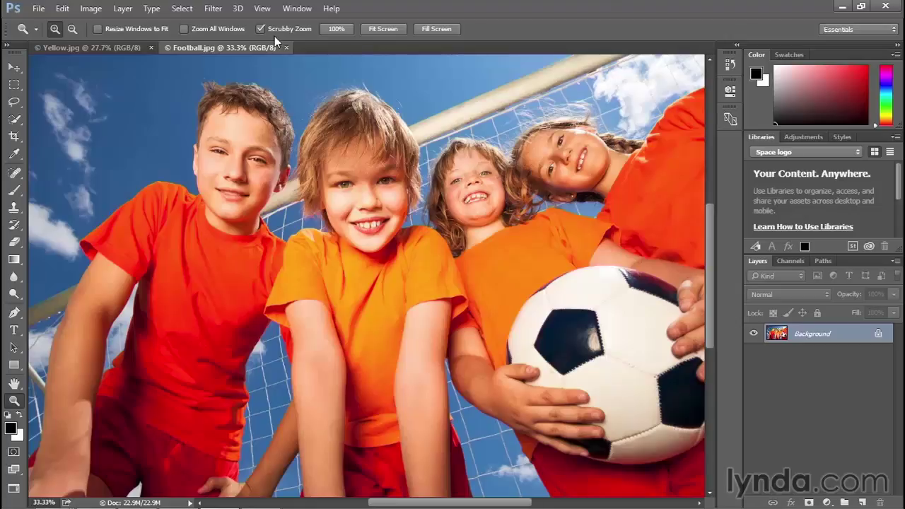
pyautogui.press('m')
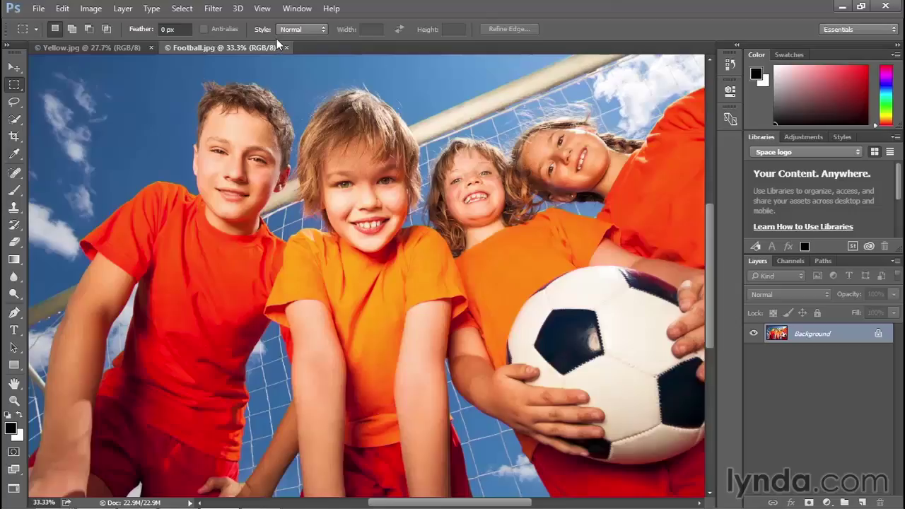
pyautogui.press('z')
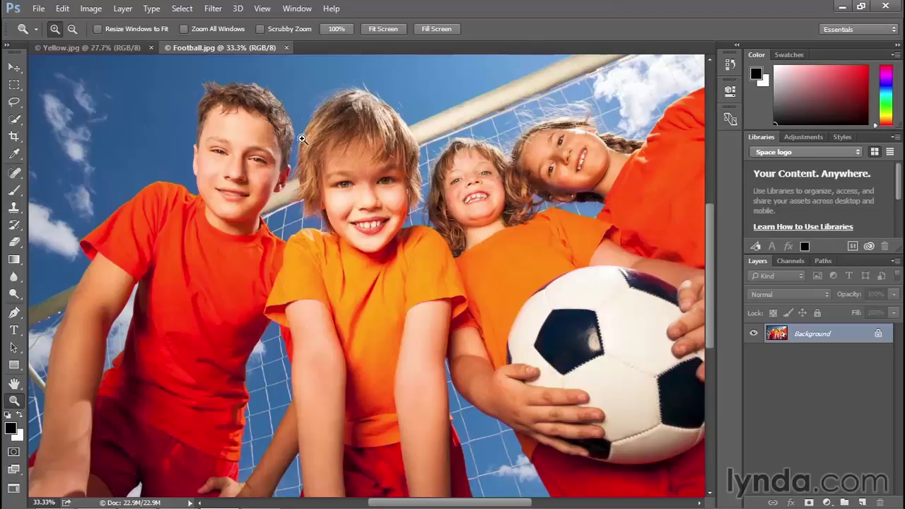
pyautogui.moveTo(303, 152); pyautogui.dragTo(431, 265)
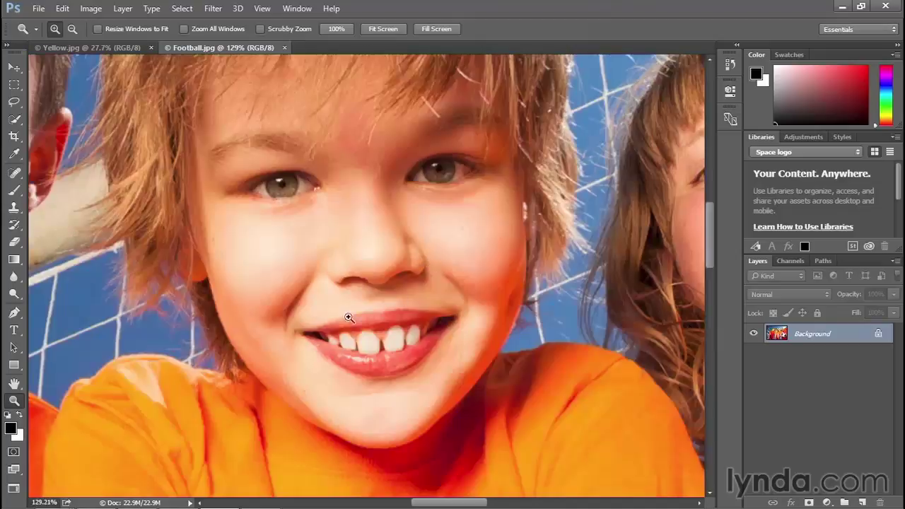
# Turn Scrubby Zoom back on and zoom Football.jpg out until several children are in view.
pyautogui.press('m')
pyautogui.click(260, 29)
pyautogui.moveTo(375, 247); pyautogui.dragTo(323, 243)
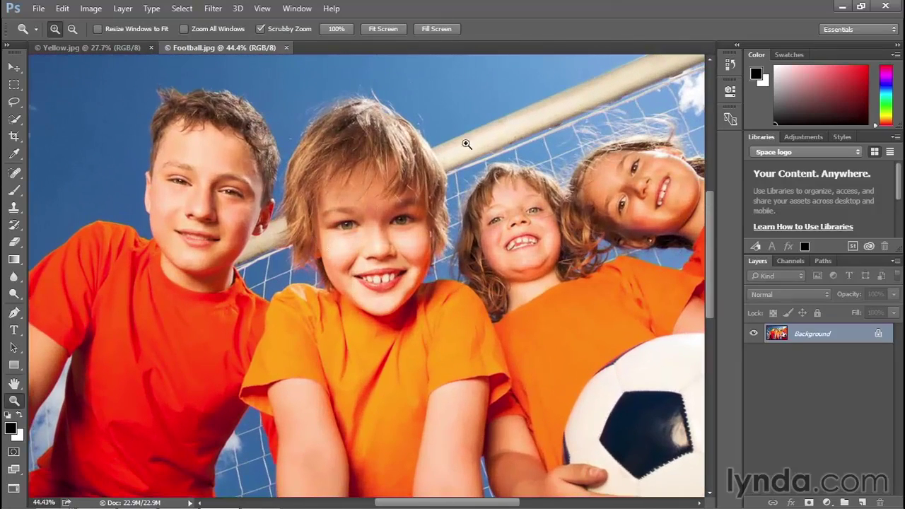
# With the Rectangular Marquee tool active, zoom in on the face of the girl beside the boy in orange and back out.
pyautogui.press('m')
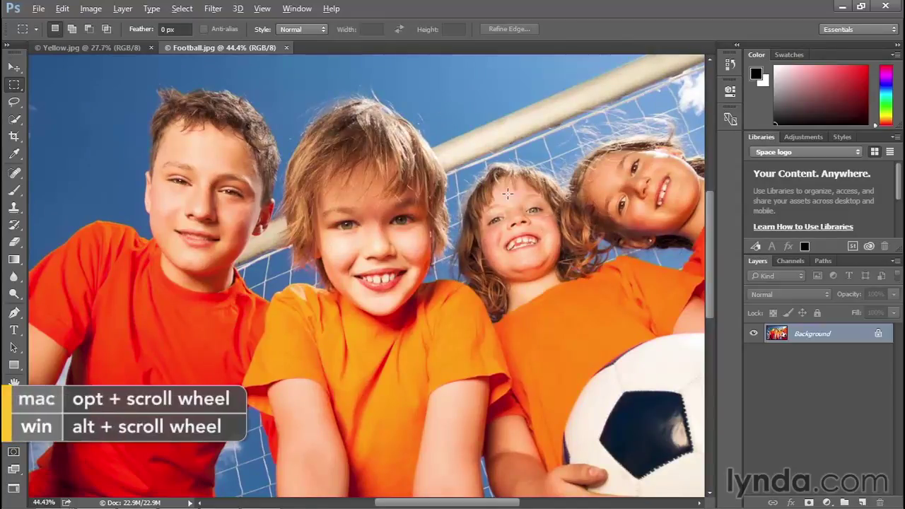
pyautogui.keyDown('alt'); pyautogui.scroll(8, 507, 193); pyautogui.keyUp('alt')
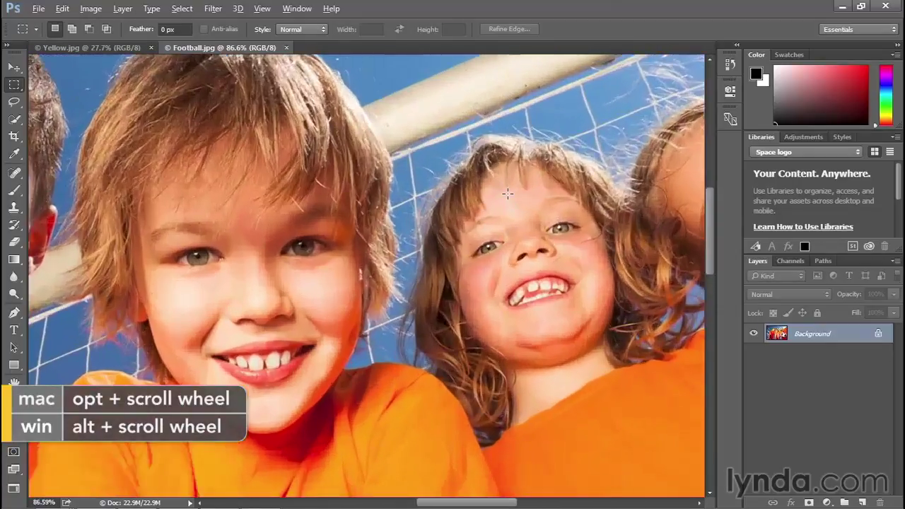
pyautogui.keyDown('alt'); pyautogui.scroll(4, 508, 194); pyautogui.keyUp('alt')
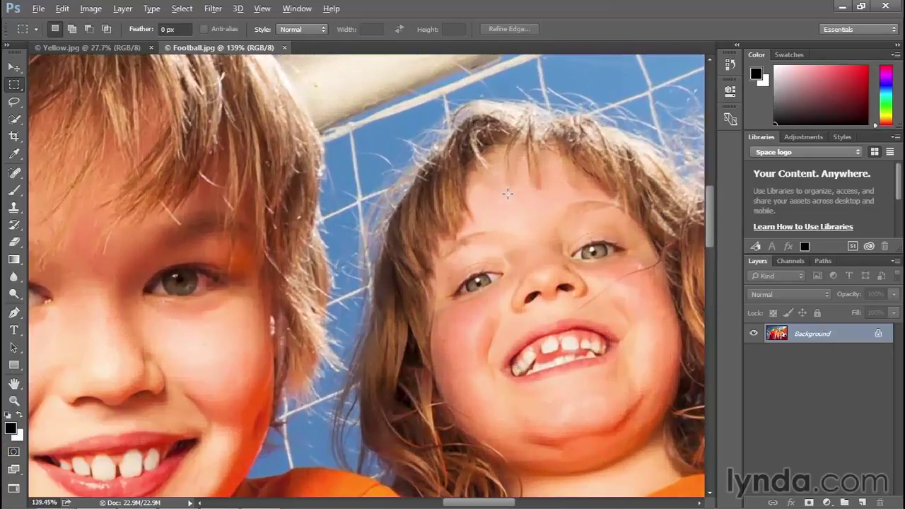
pyautogui.keyDown('alt'); pyautogui.scroll(-5, 508, 194); pyautogui.keyUp('alt')
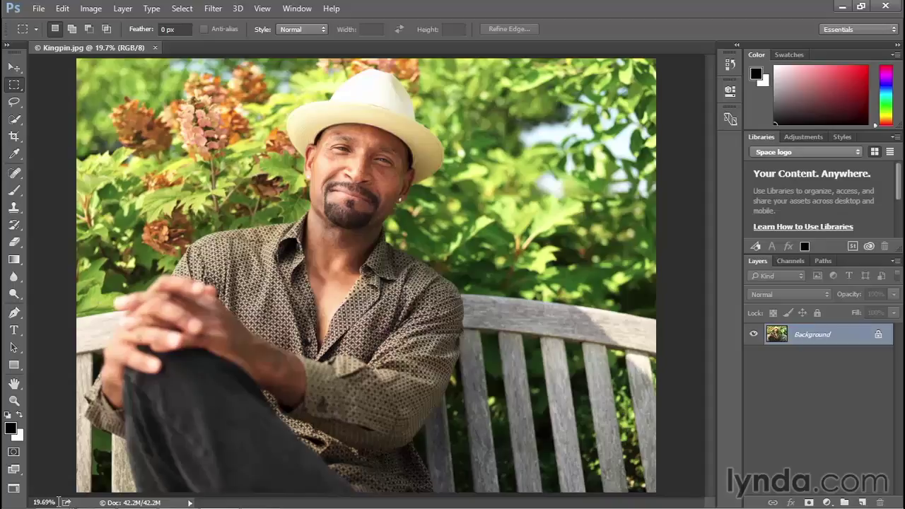
# Set the magnification of Kingpin.jpg to exactly 20%.
pyautogui.click(60, 502)
pyautogui.write('20')
pyautogui.press('Return')
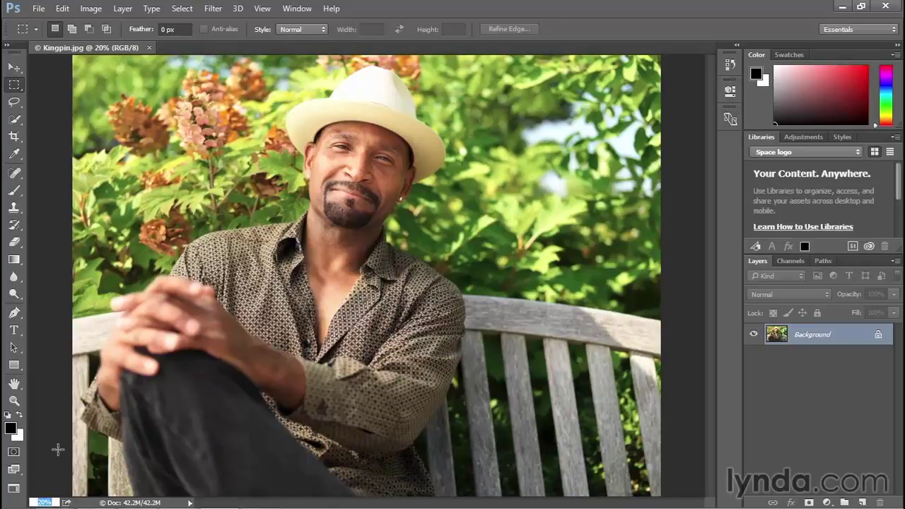
# Raise the magnification of Kingpin.jpg to 22%, applying it with the zoom value still editable, and change it to 23%.
pyautogui.press('Up')
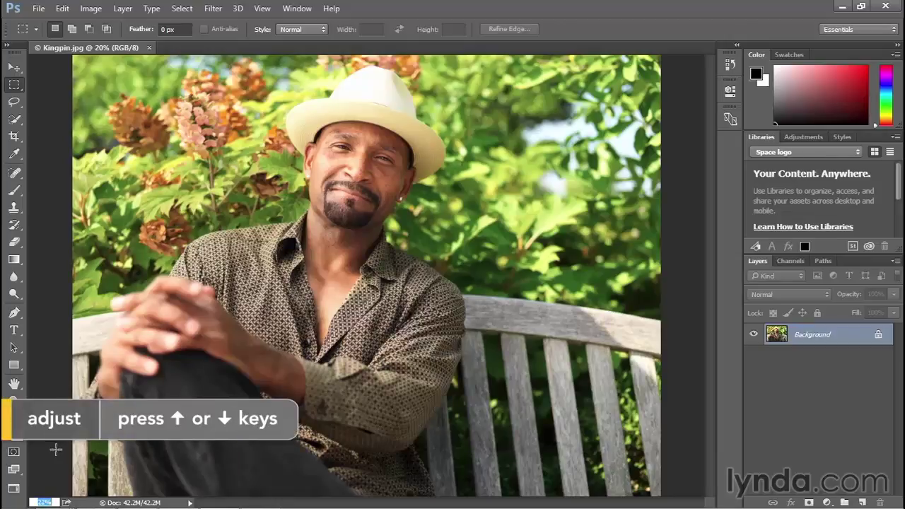
pyautogui.click(52, 499)
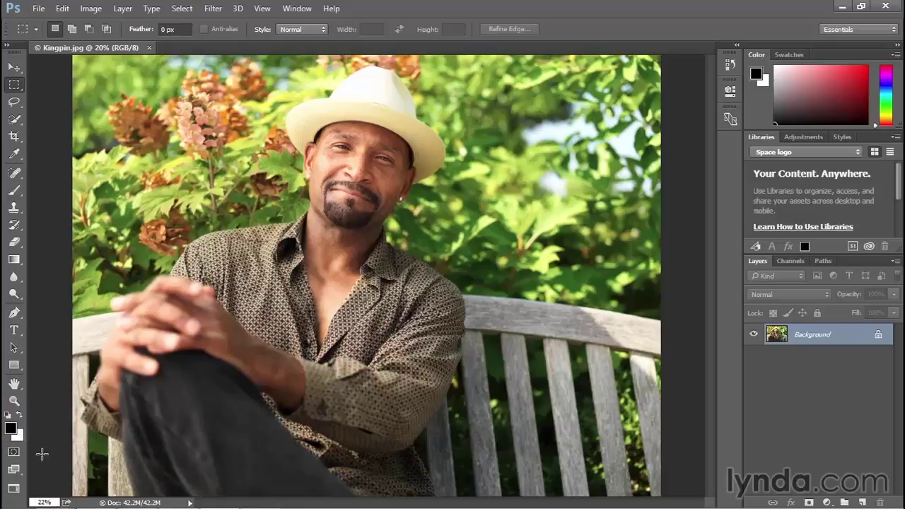
pyautogui.hotkey('ctrl', 'a')
pyautogui.hotkey('shift', 'Return')
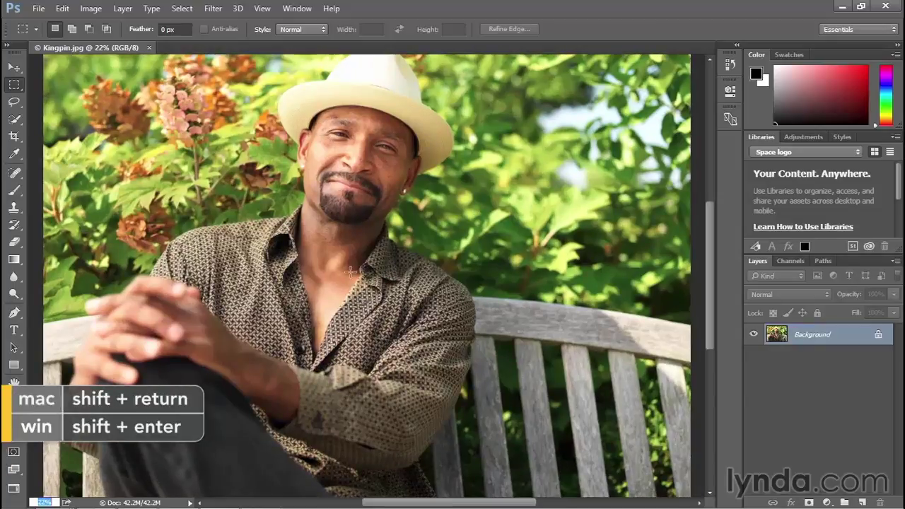
pyautogui.write('23')
pyautogui.press('Return')
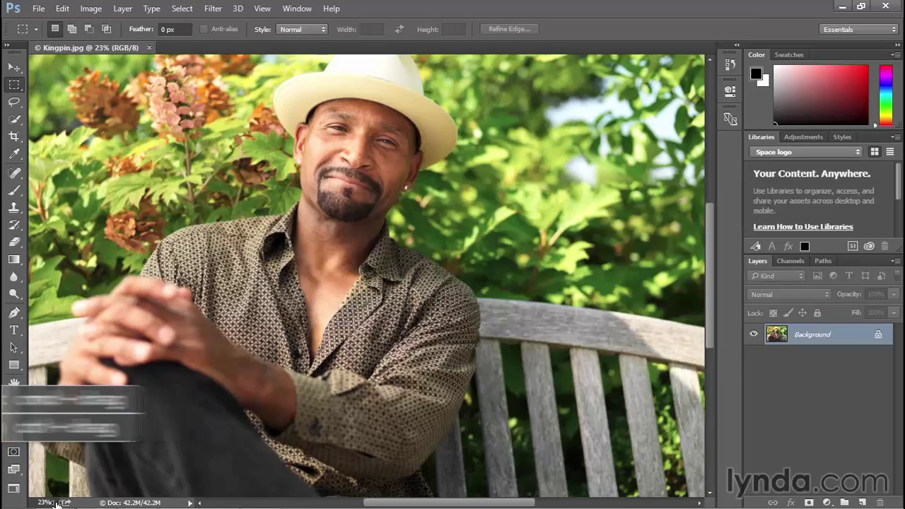
# Scrub the zoom percentage of Kingpin.jpg down to shrink the view and partway back up to enlarge it.
pyautogui.moveTo(57, 503)
pyautogui.mouseDown()
pyautogui.moveTo(111, 504)
pyautogui.moveTo(51, 503)
pyautogui.mouseUp()
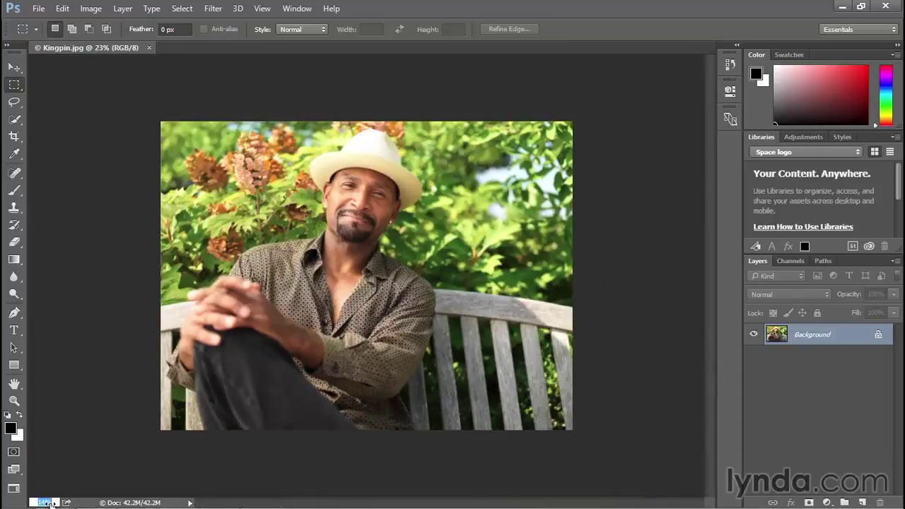
pyautogui.moveTo(51, 504); pyautogui.dragTo(55, 503)
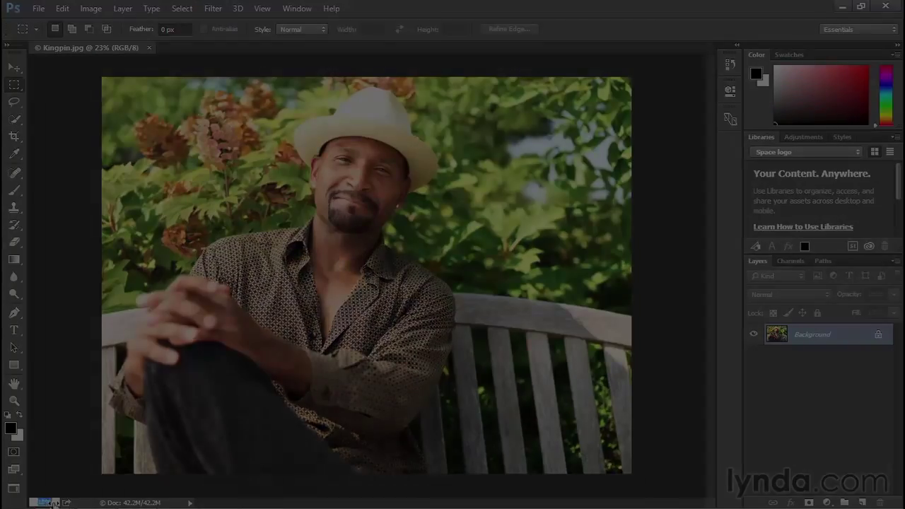